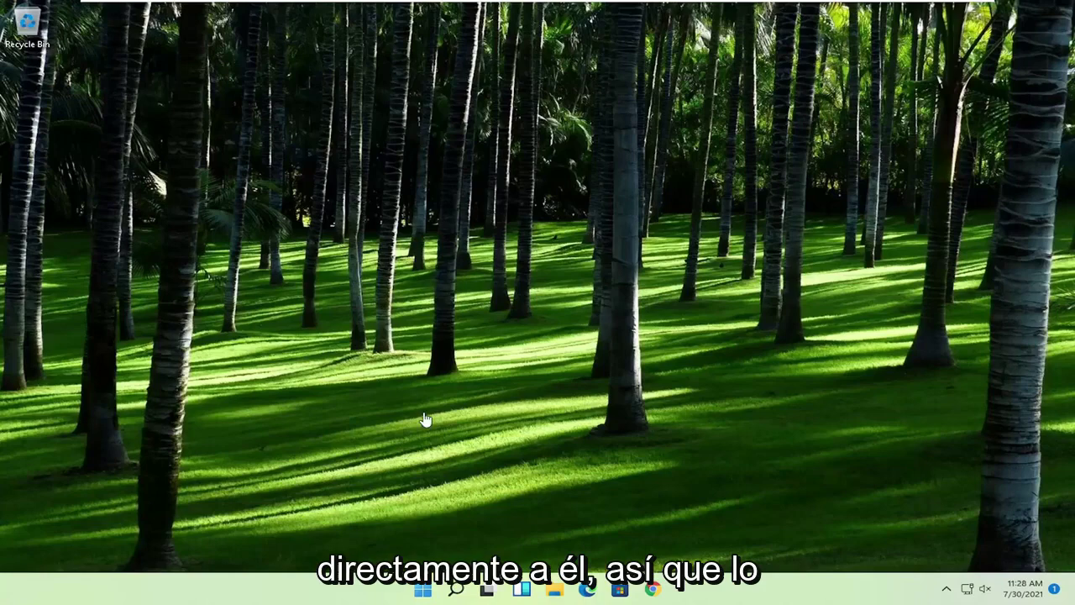
Step: Search the Start menu for regedit and bring up Registry Editor's launch options
click(423, 589)
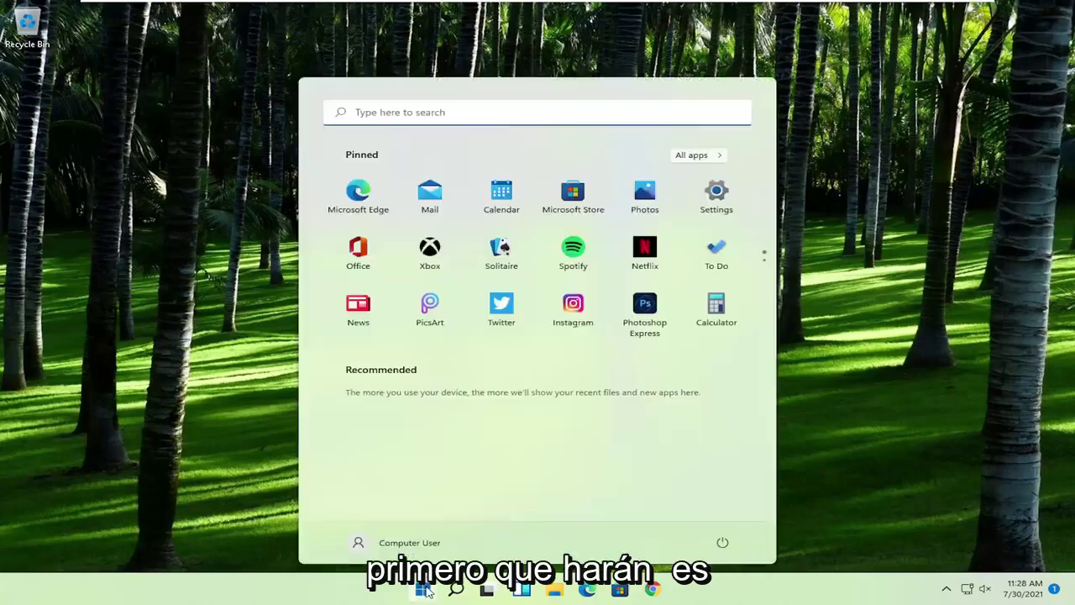
text(regedit)
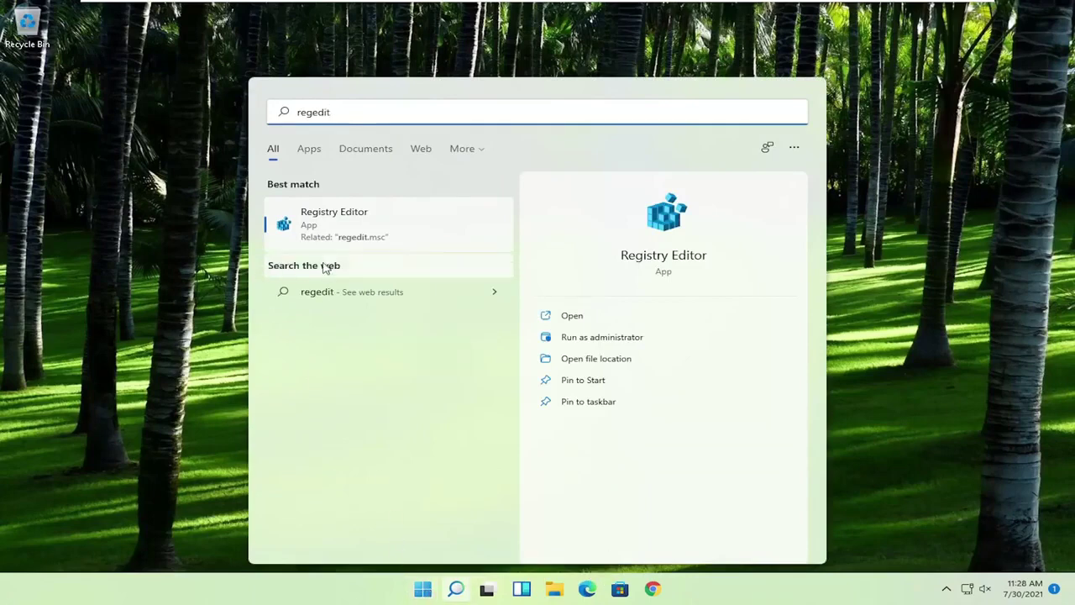
right_click(344, 220)
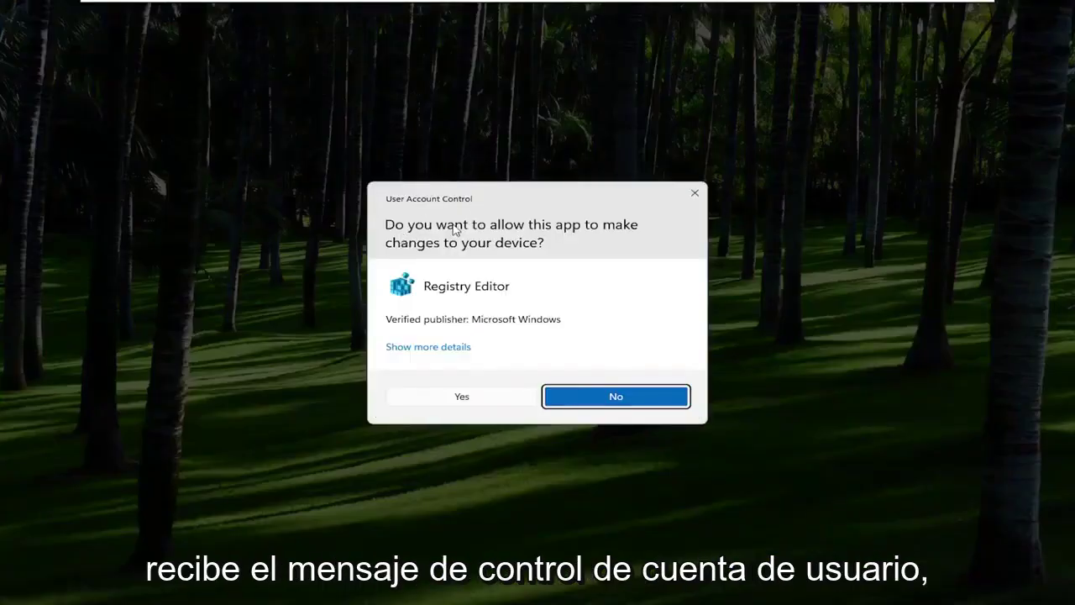
click(461, 397)
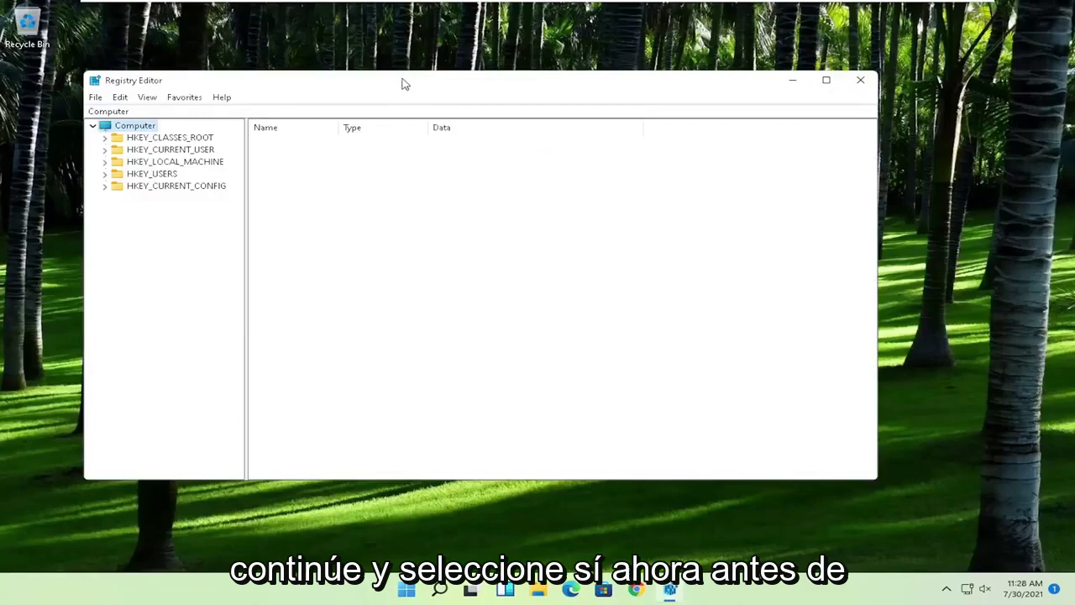
drag(402, 84, 437, 79)
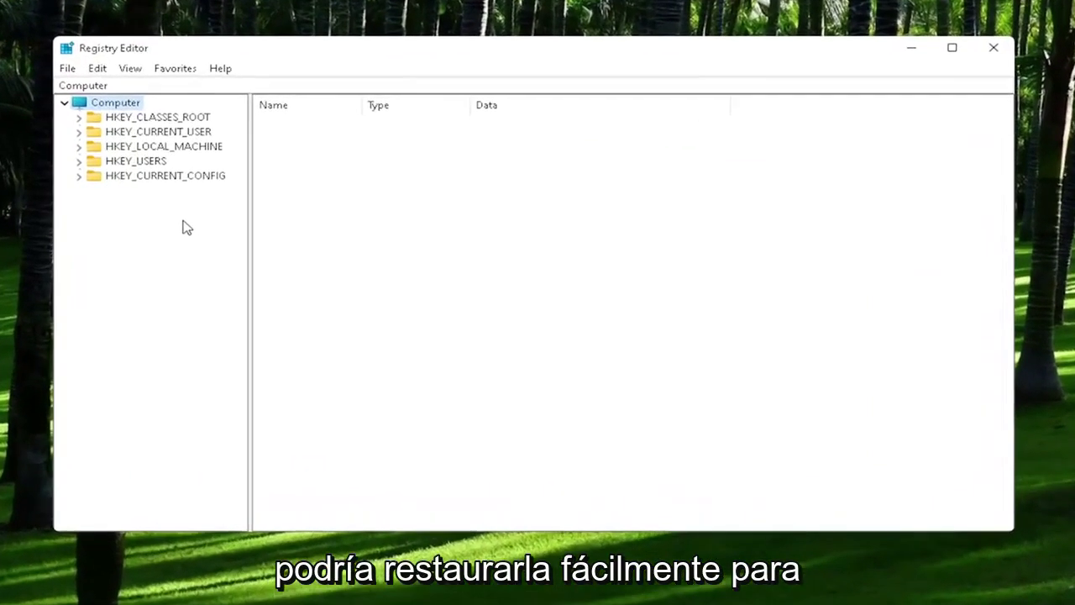
click(69, 68)
click(101, 105)
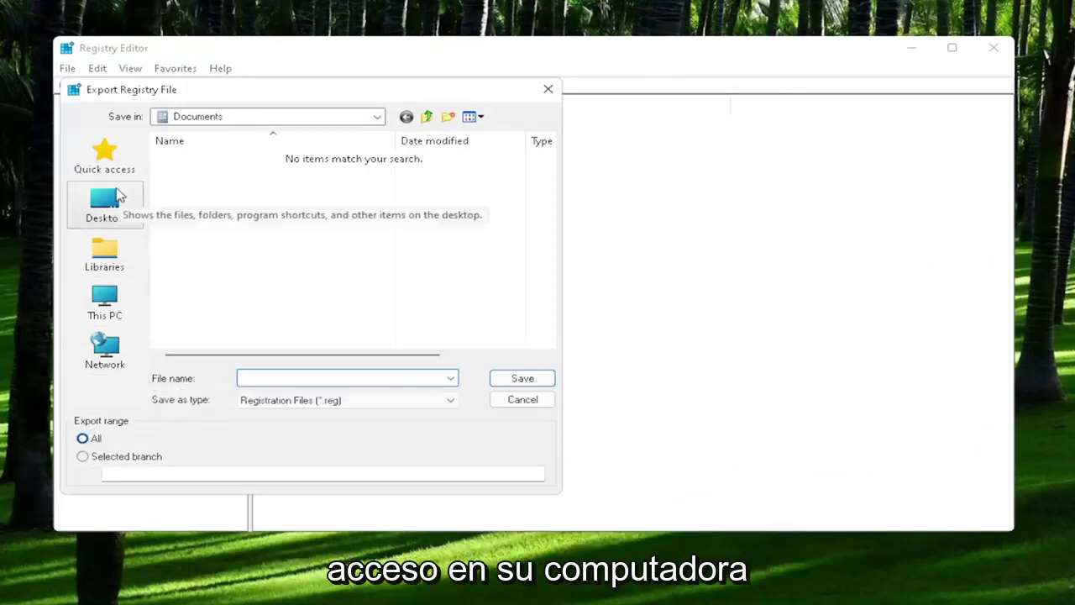
click(521, 399)
click(67, 70)
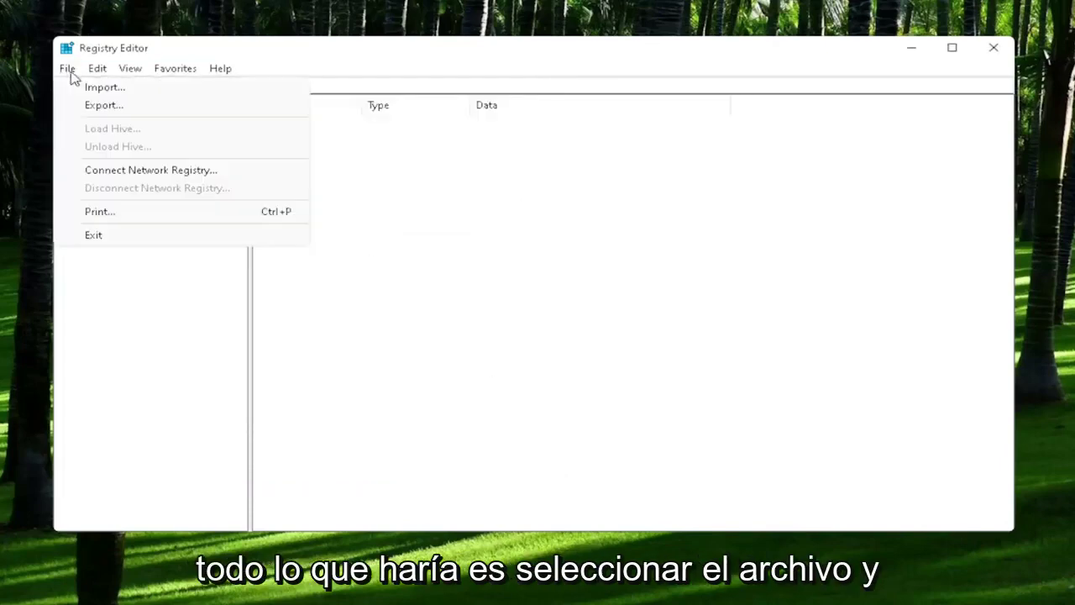
click(94, 91)
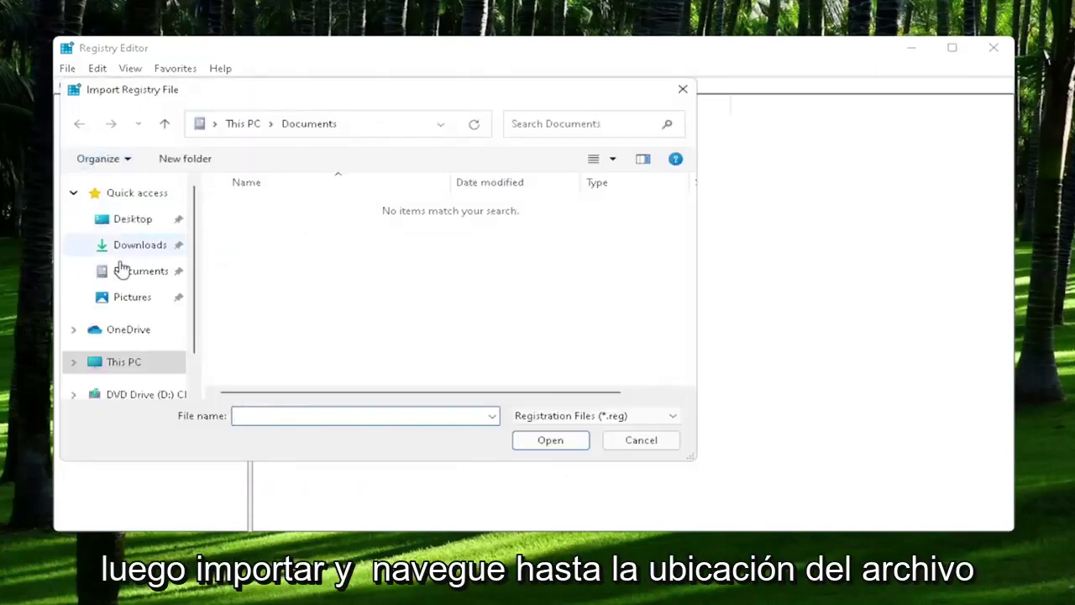
click(120, 222)
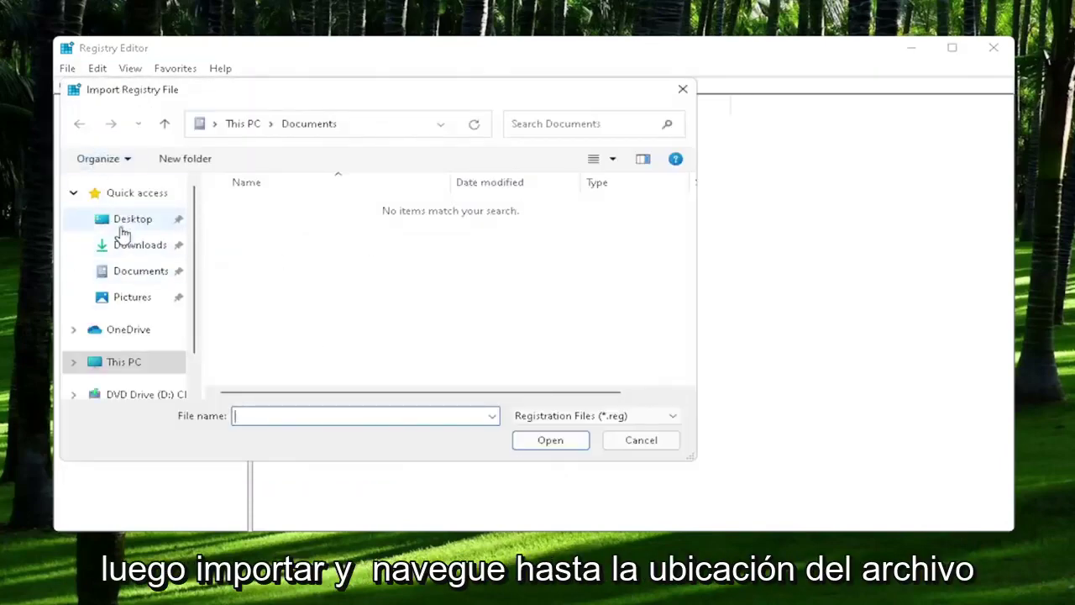
click(661, 444)
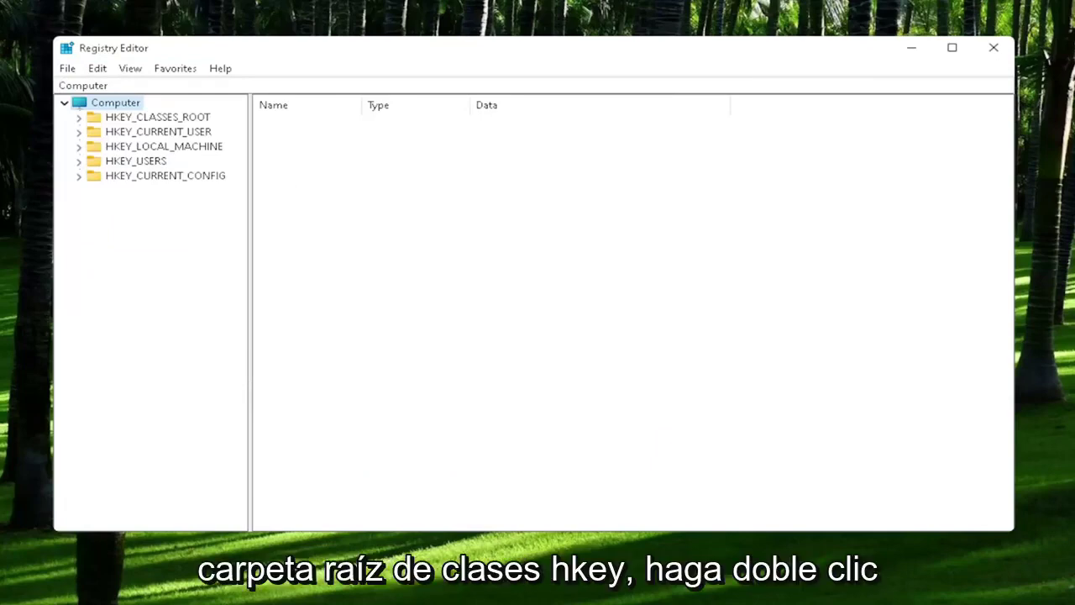
Step: Go to HKEY_CLASSES_ROOT\.exe and open its (Default) value to check the data reads exefile
click(160, 119)
double_click(167, 120)
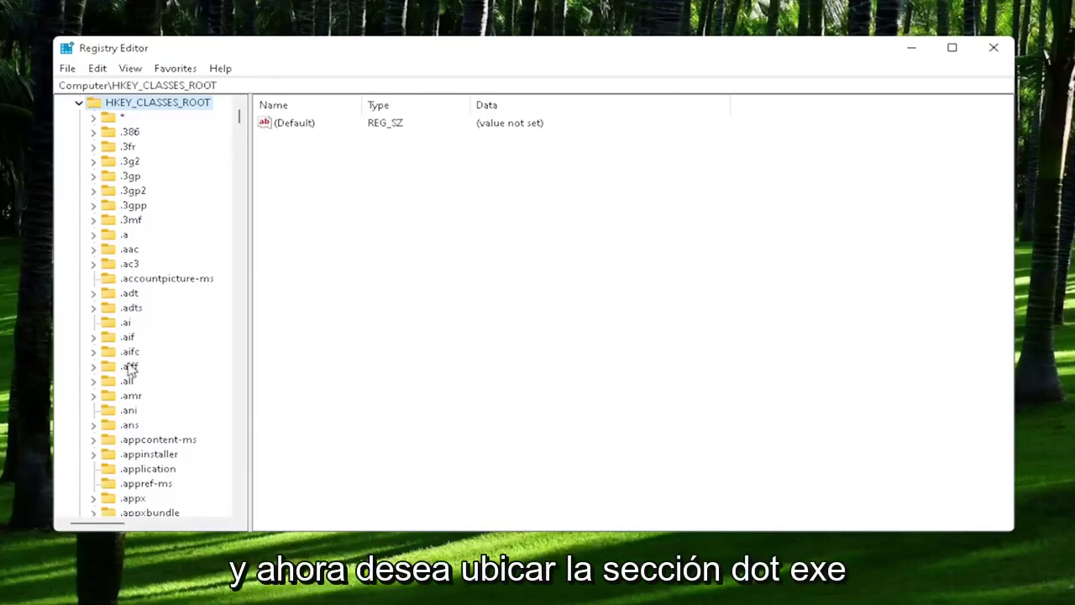
scroll(133, 382, down, 20)
scroll(132, 443, down, 20)
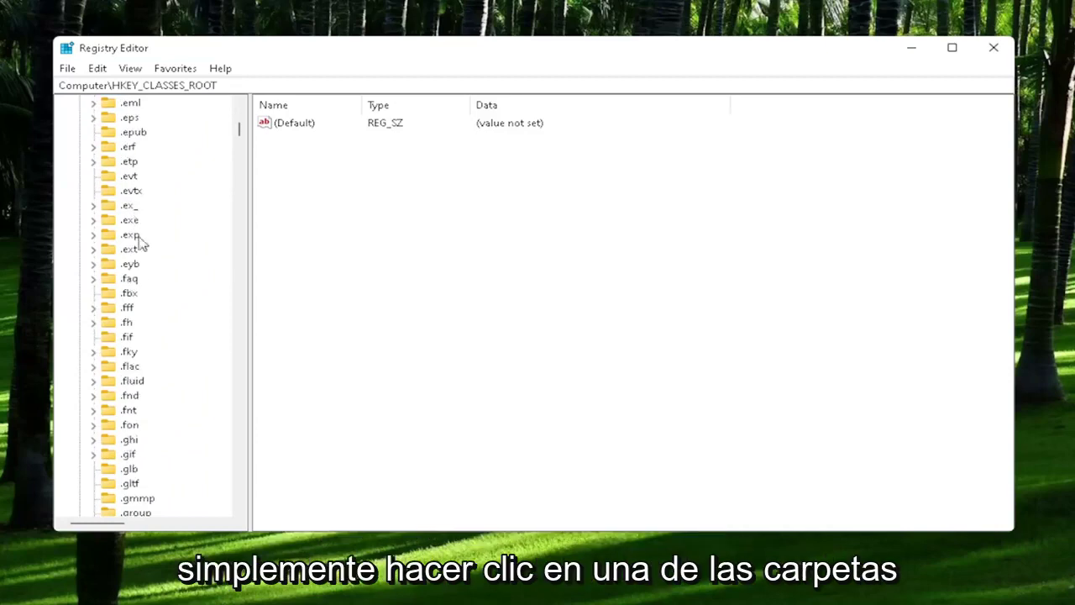
click(130, 222)
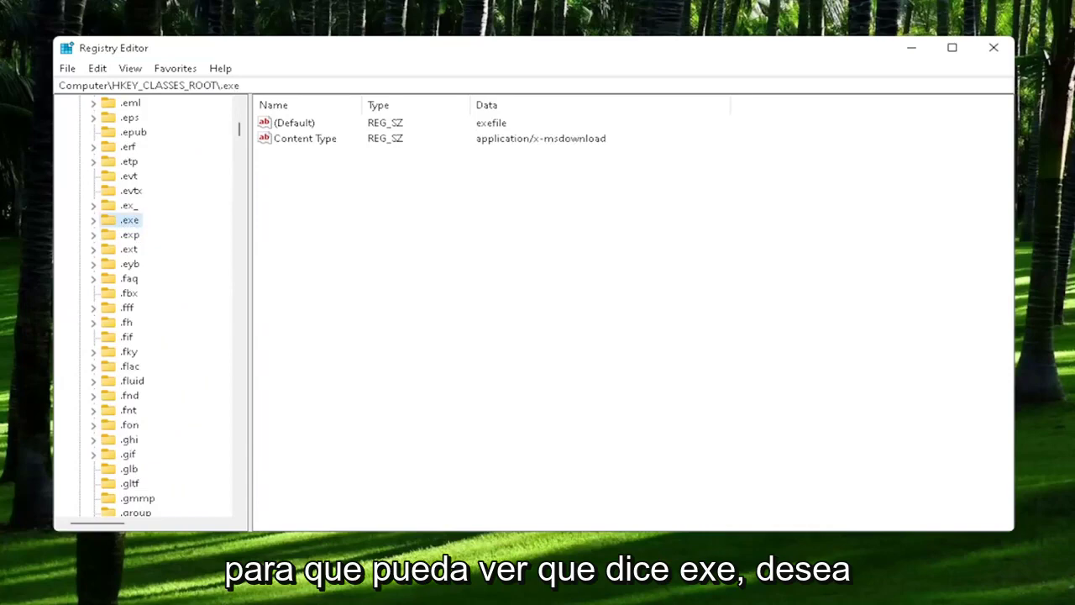
click(294, 126)
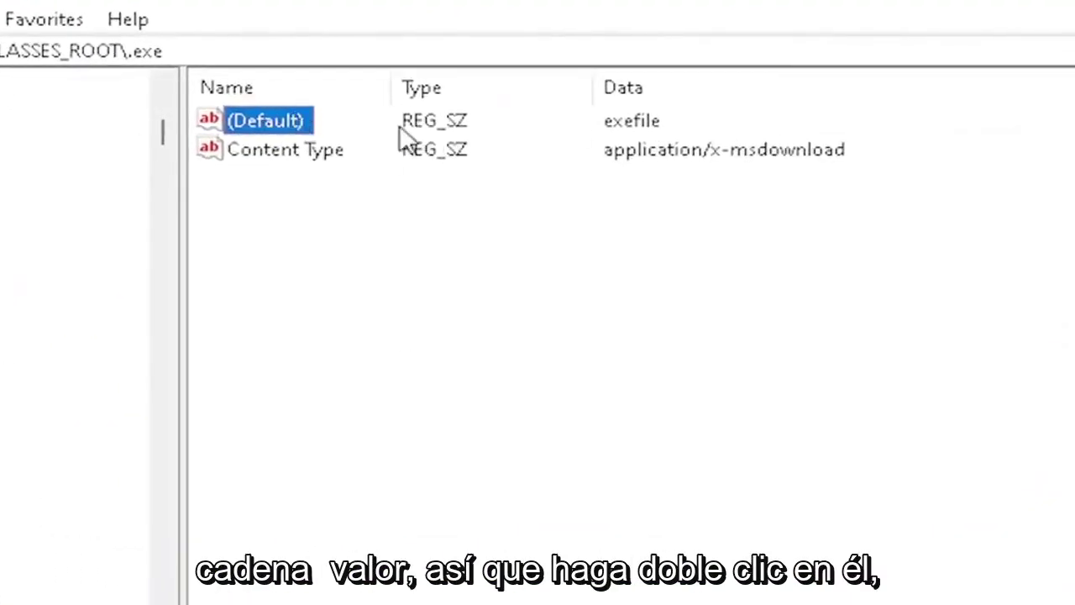
double_click(261, 124)
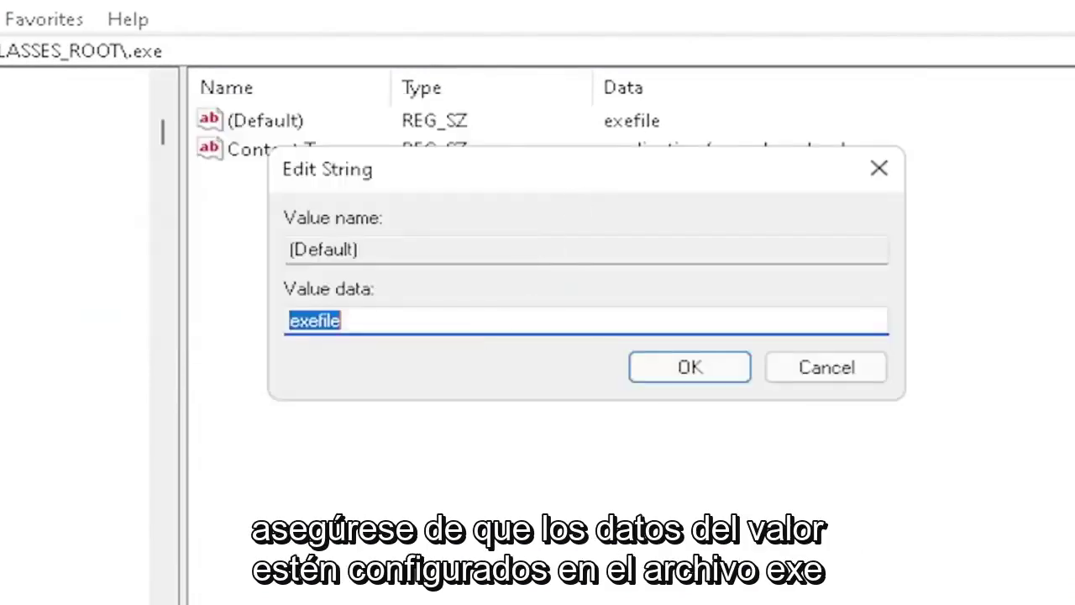
key(End)
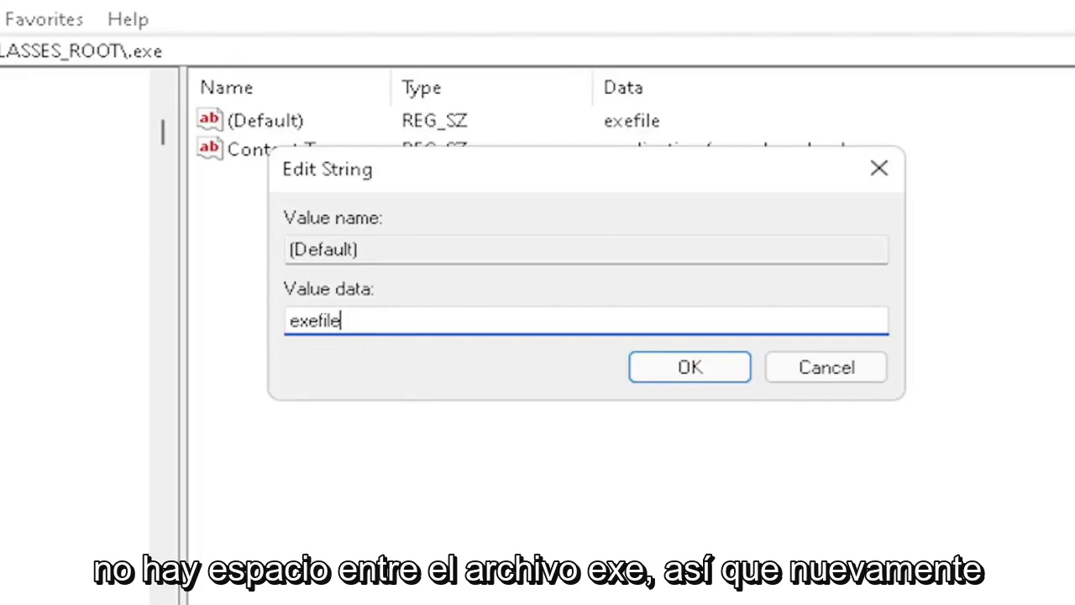
Step: Confirm exefile as the .exe key's default value and move down the key list
click(720, 376)
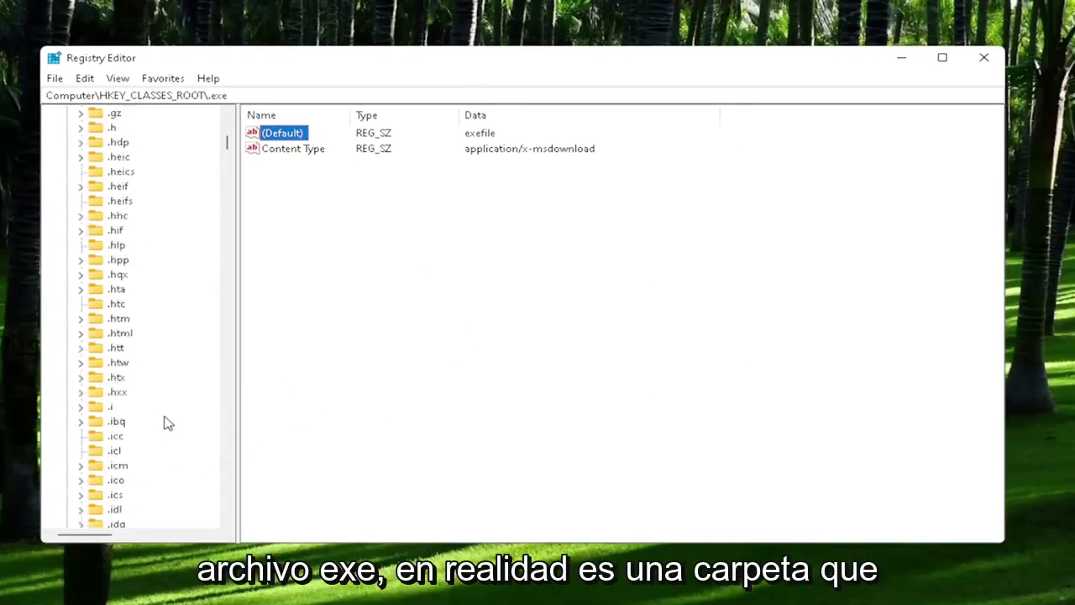
text(.movie)
scroll(142, 369, down, 7)
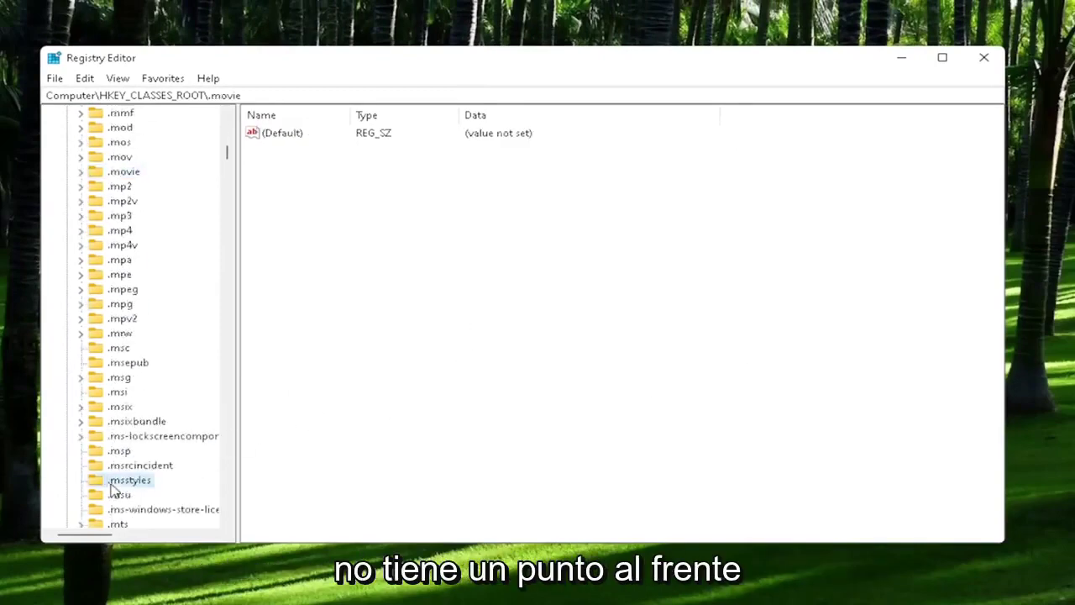
Step: Jump to the exefile key and set its (Default) value to Application
click(126, 480)
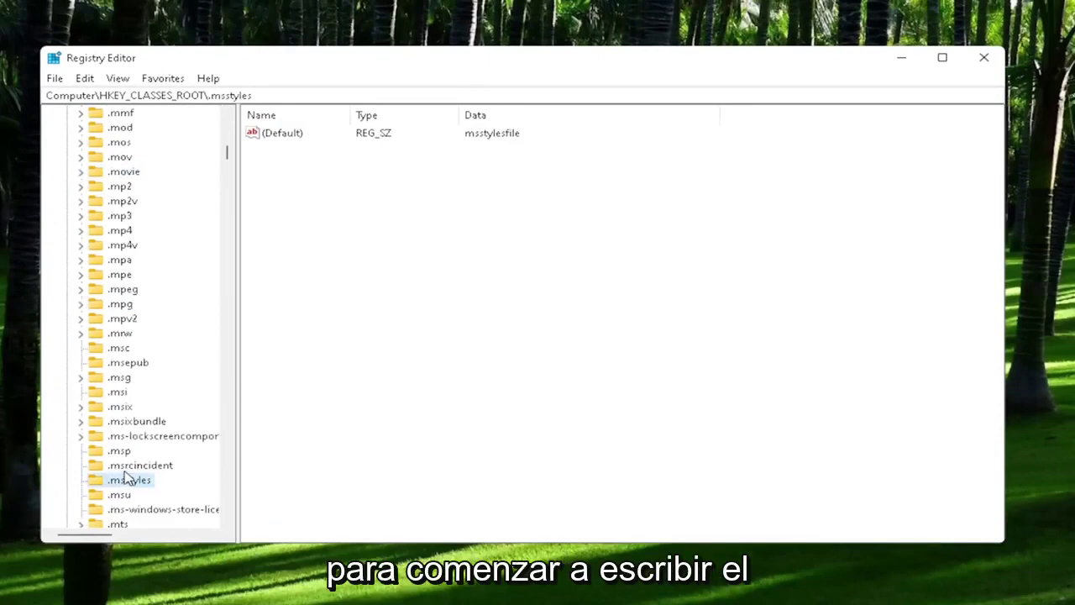
text(exefile)
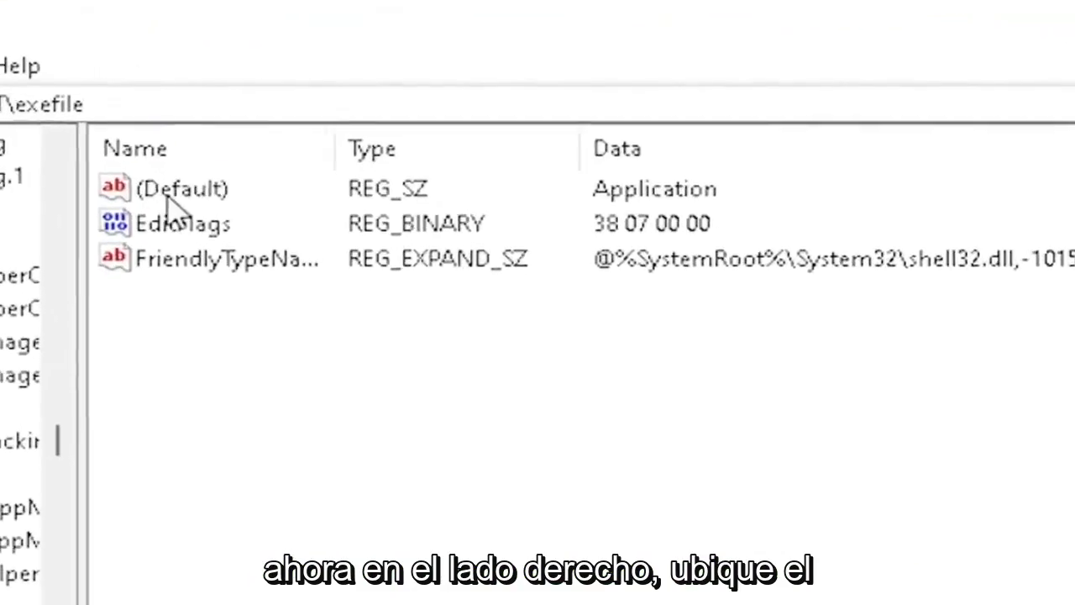
double_click(172, 193)
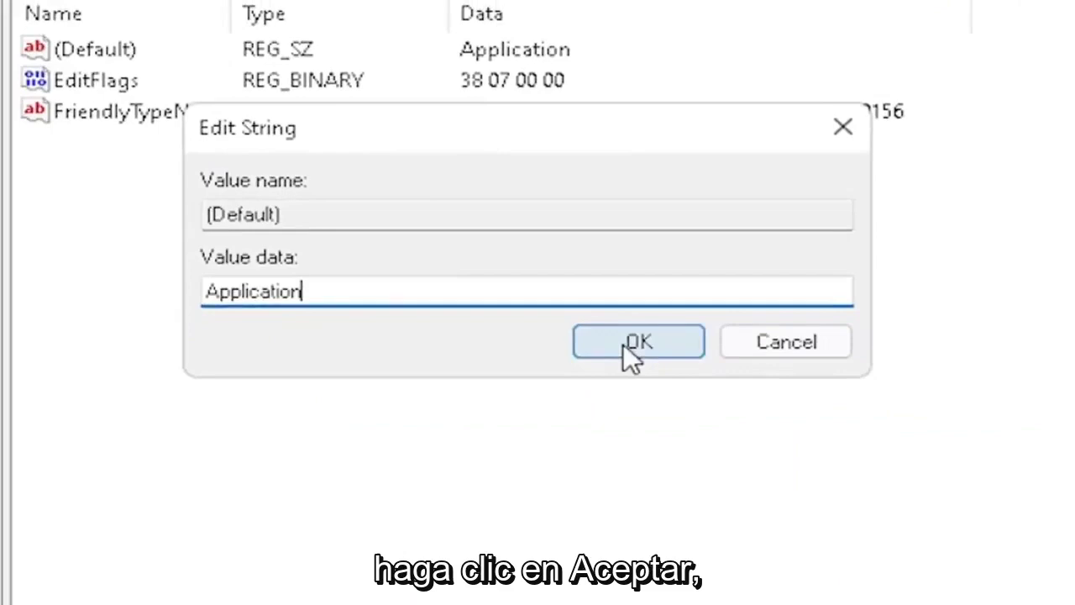
click(668, 378)
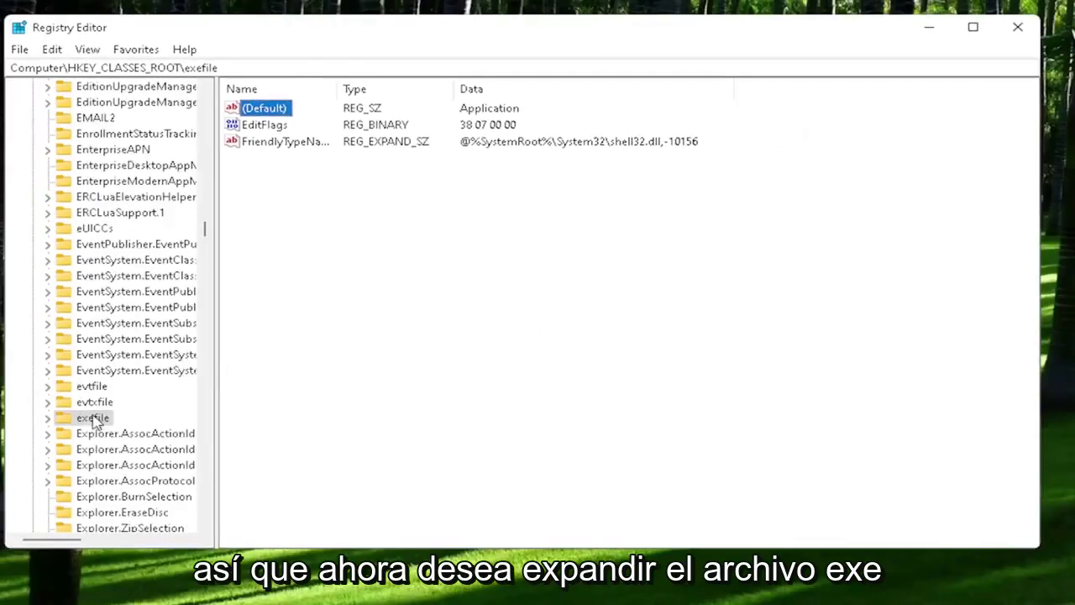
Step: Expand exefile\shell\open and save its (Default) value with empty data
click(93, 418)
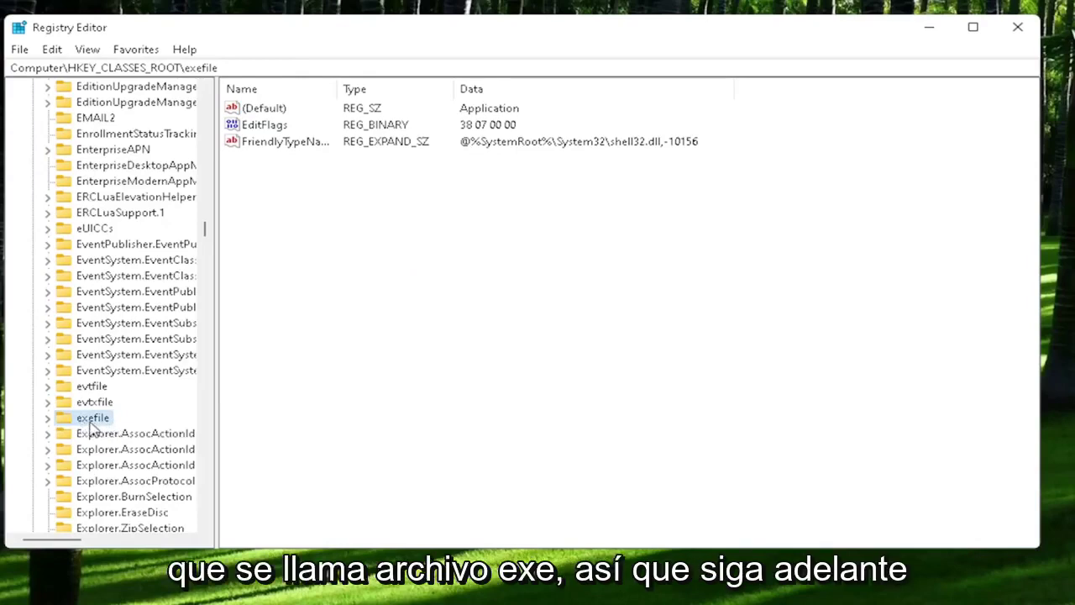
double_click(90, 423)
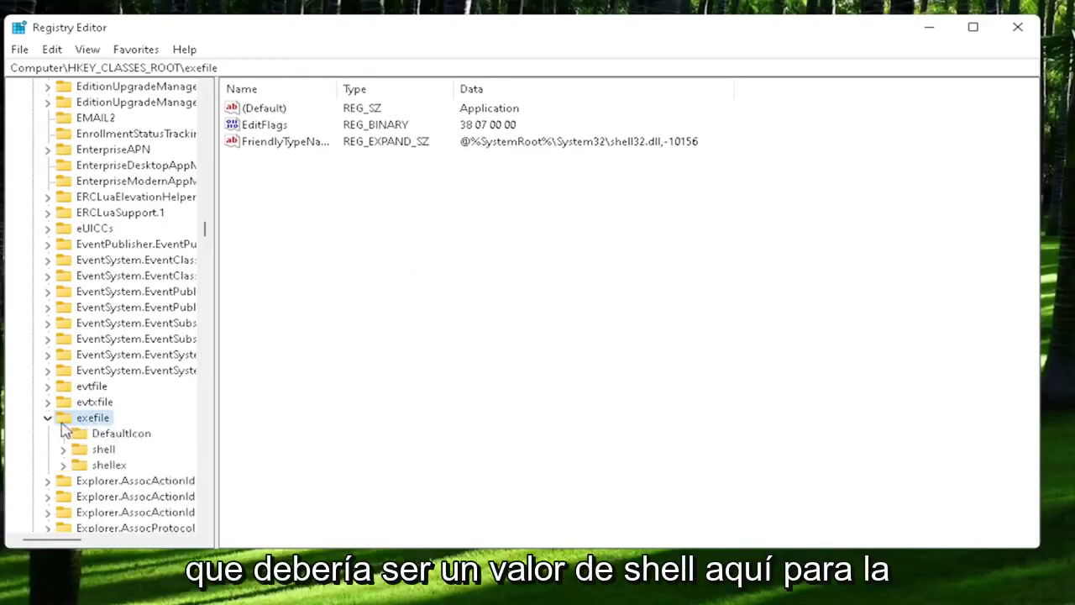
click(89, 453)
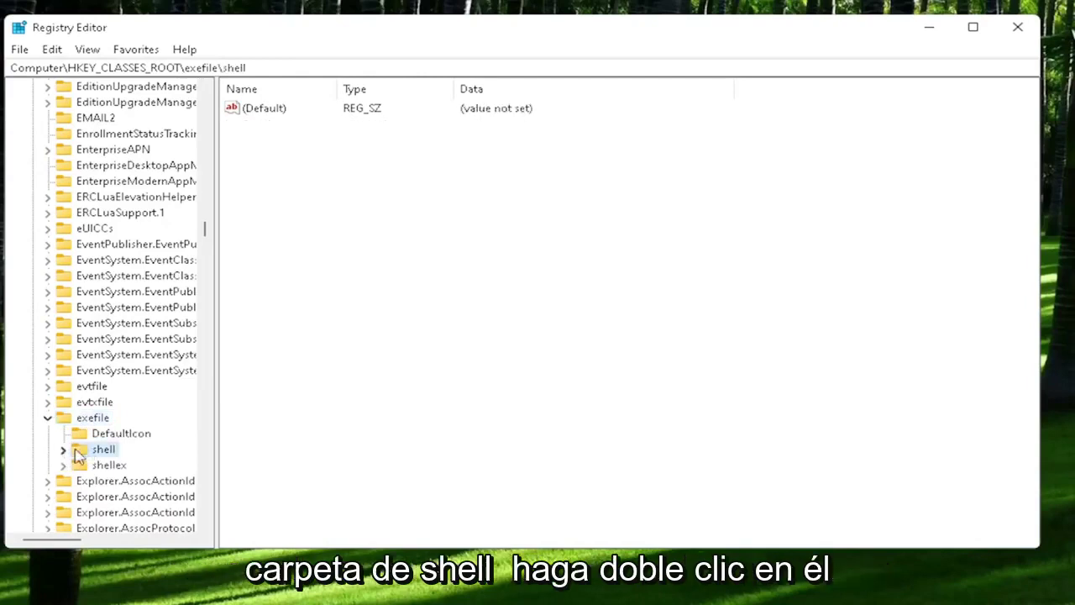
double_click(106, 454)
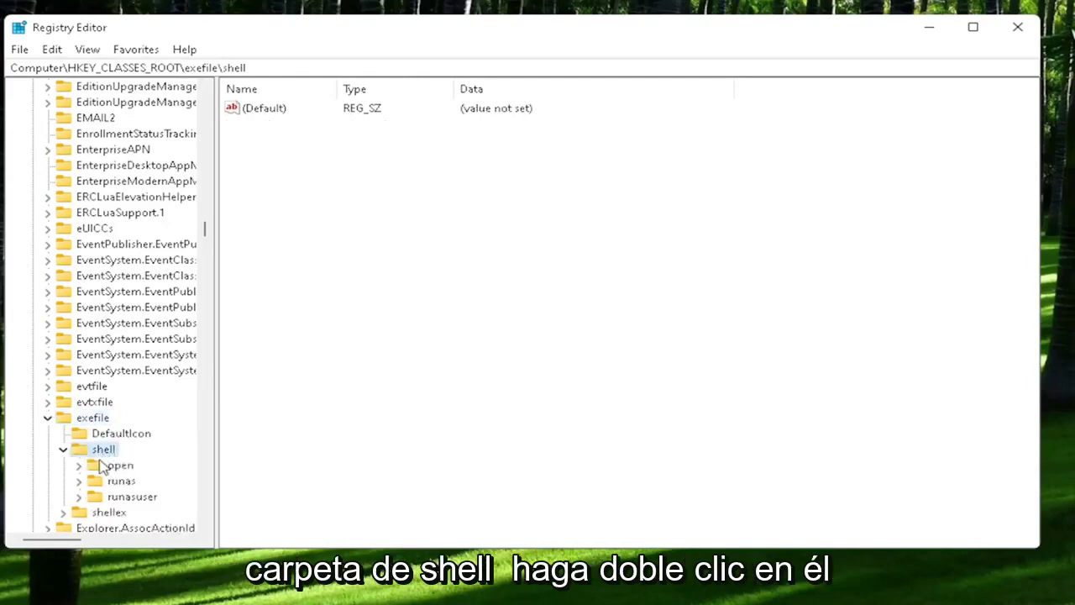
click(105, 475)
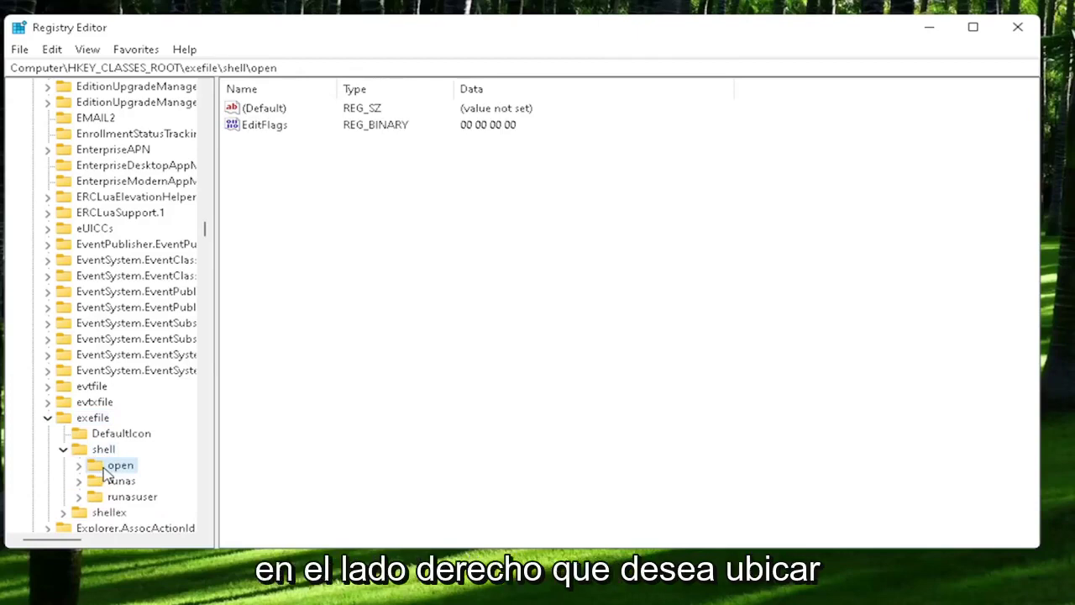
click(259, 112)
double_click(260, 112)
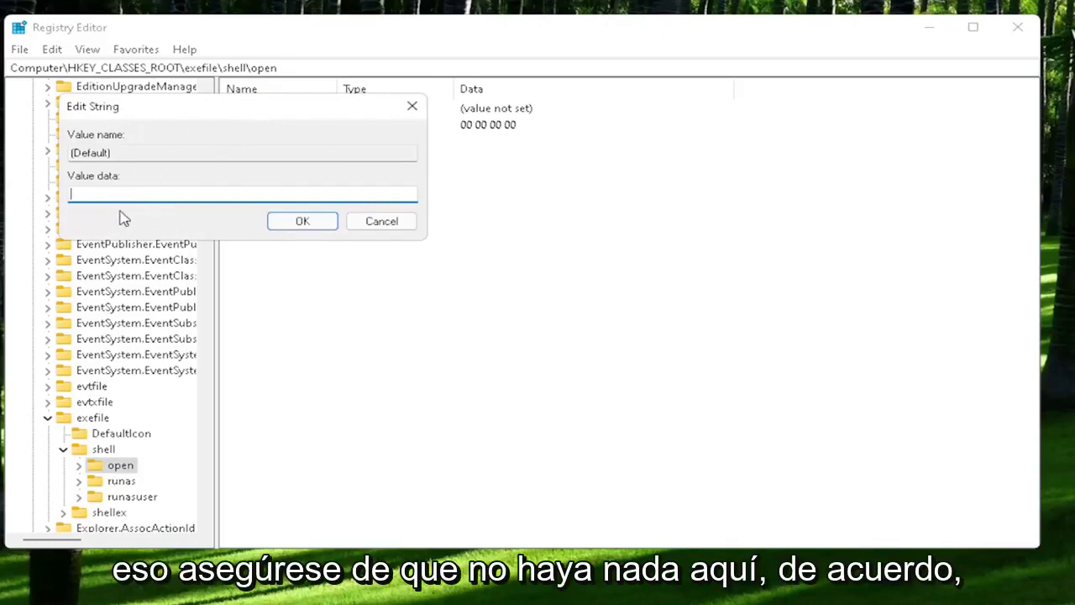
click(323, 222)
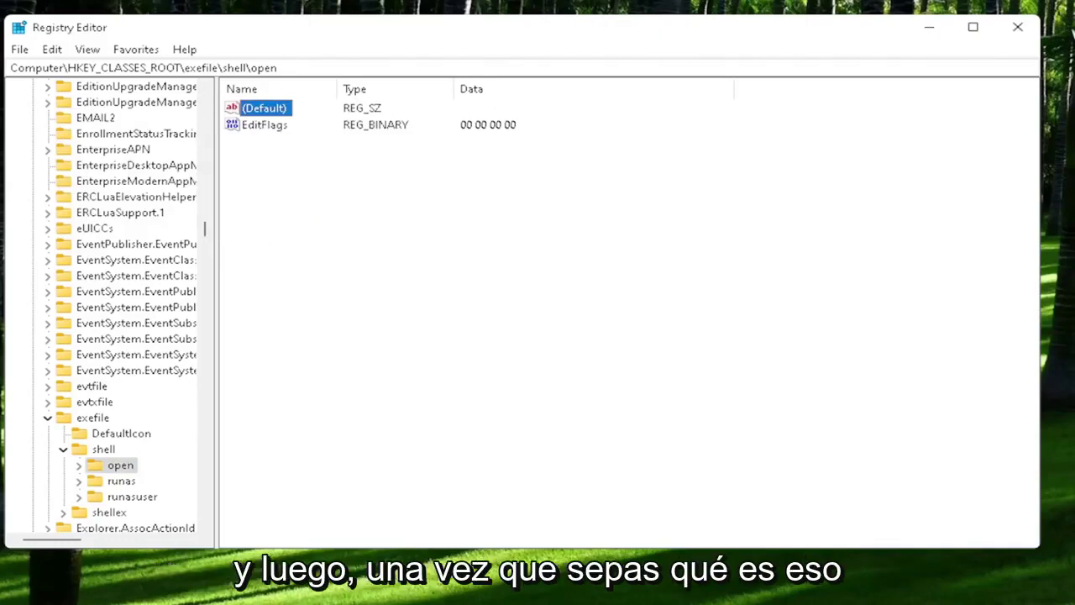
Step: Collapse the registry tree back to Computer and close Registry Editor
click(63, 449)
click(47, 417)
scroll(101, 319, up, 9)
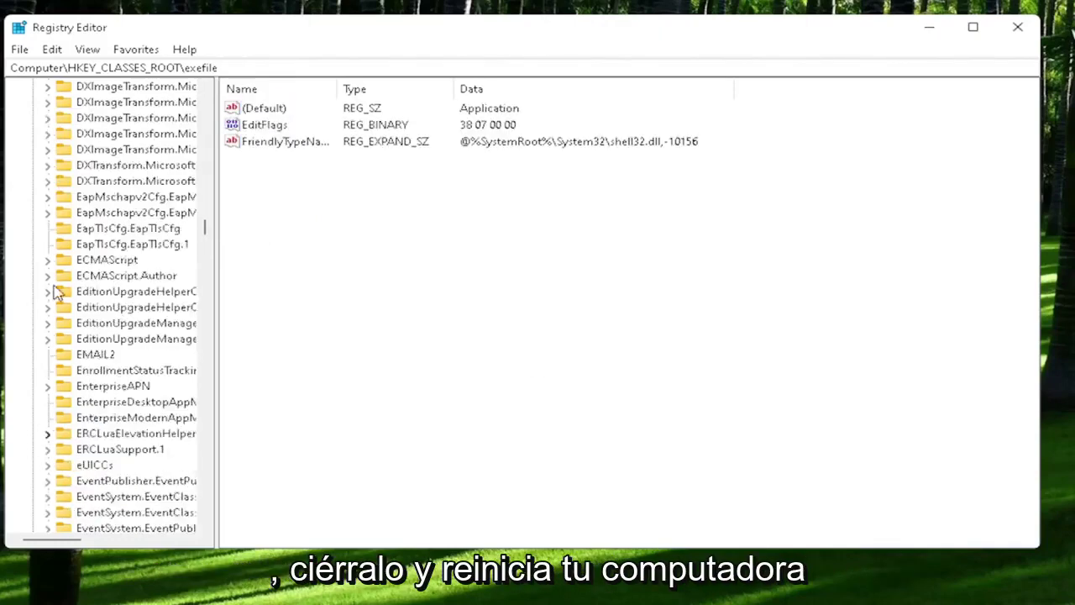
drag(207, 223, 207, 90)
click(63, 110)
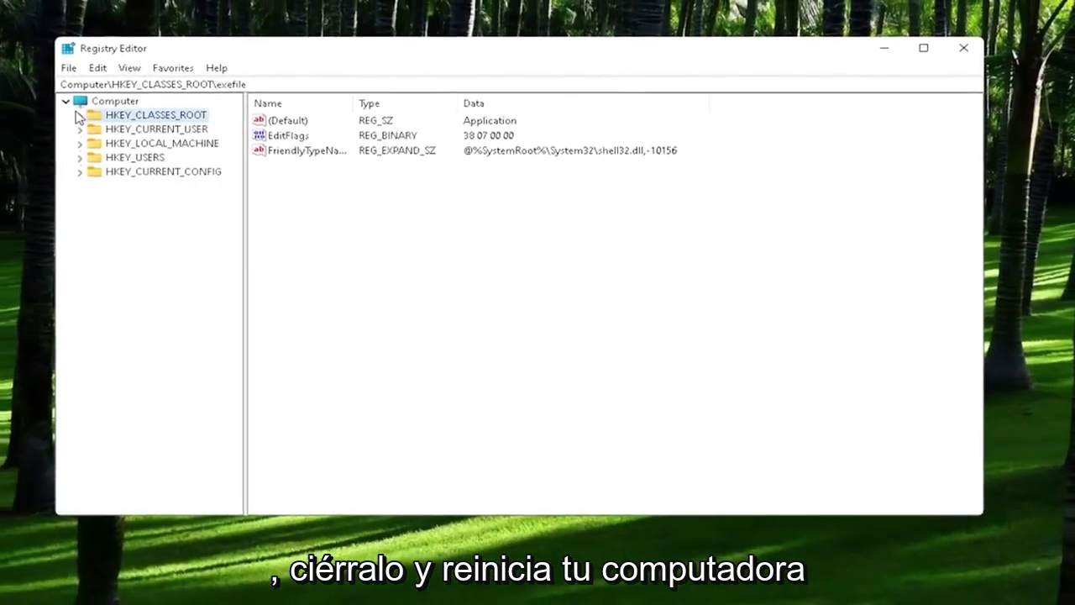
click(49, 96)
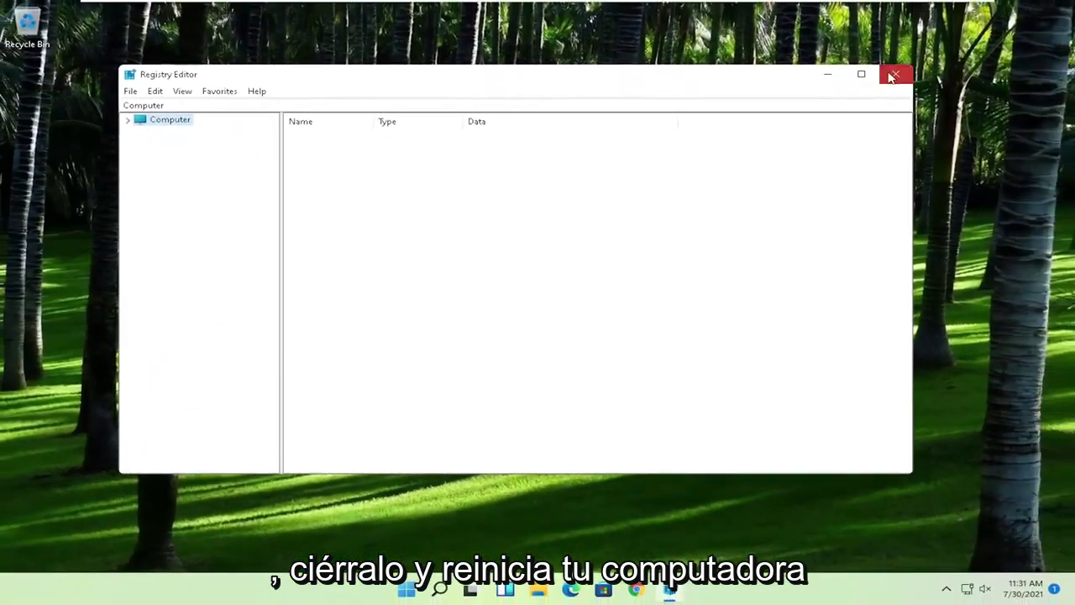
click(907, 70)
Step: Restart Windows from the Start button's power options
right_click(405, 597)
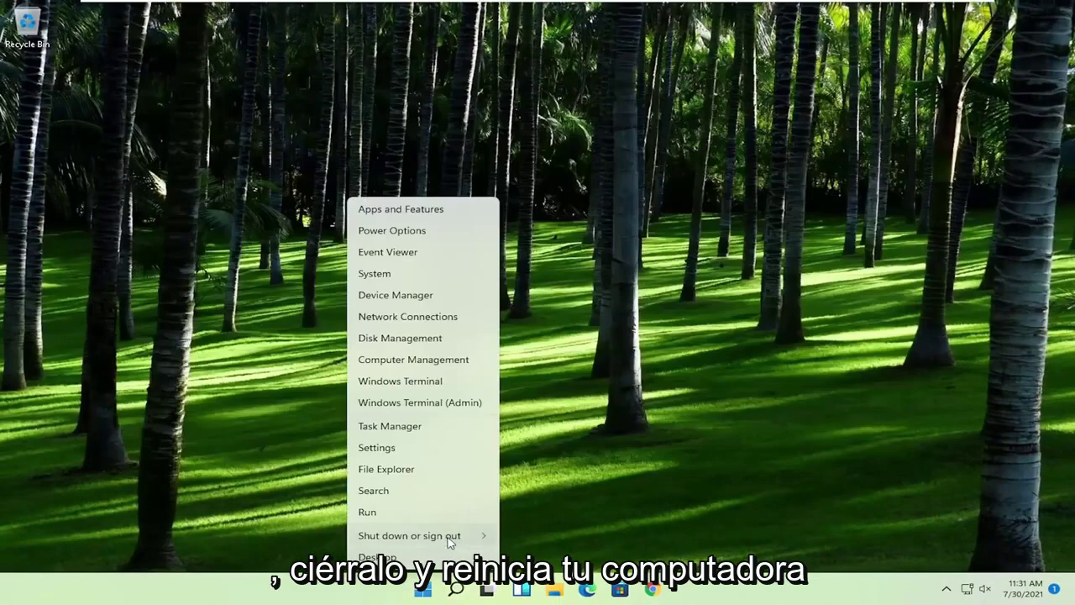
mouse_move(449, 541)
click(519, 561)
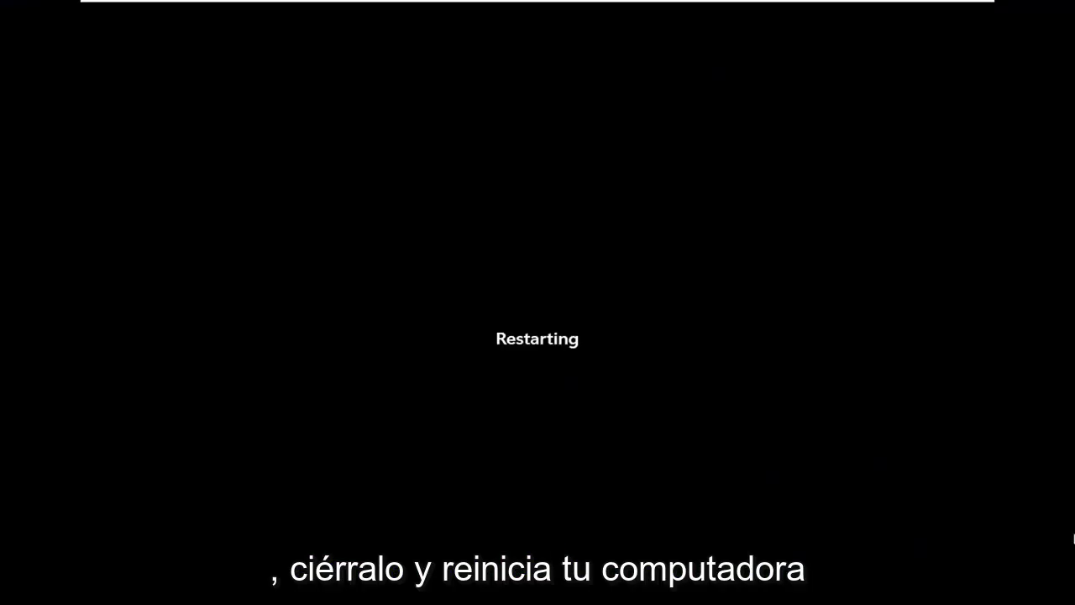